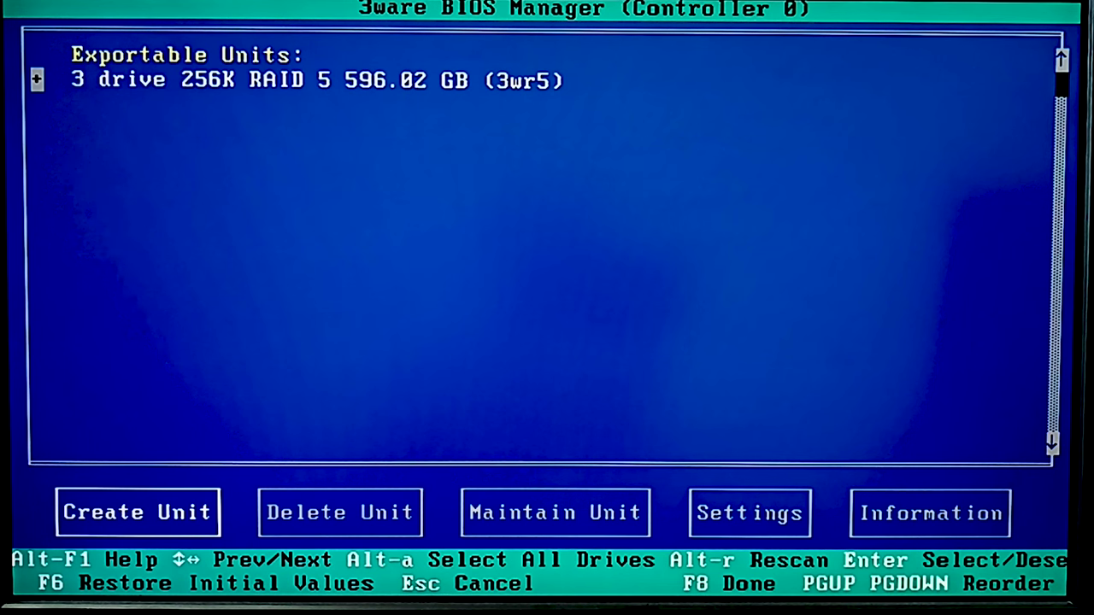
Step: Finish configuring the 3-drive 256K RAID 5 unit, answer the save prompt, and continue past the existing-data notice to the exportable units
{"action": "key", "text": "F8"}
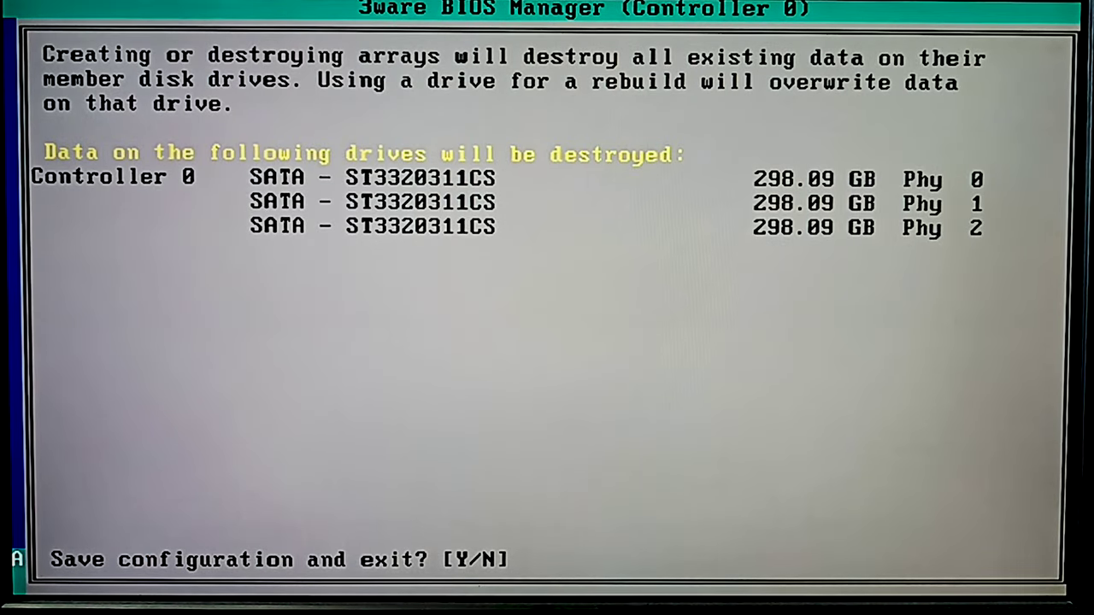
{"action": "key", "text": "n"}
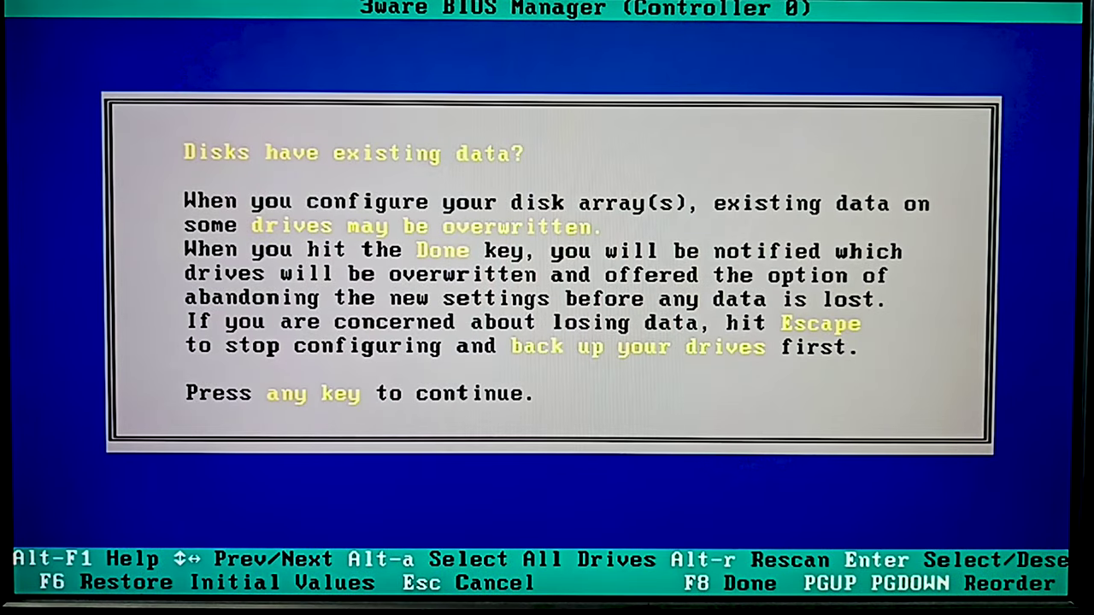
{"action": "key", "text": "Return"}
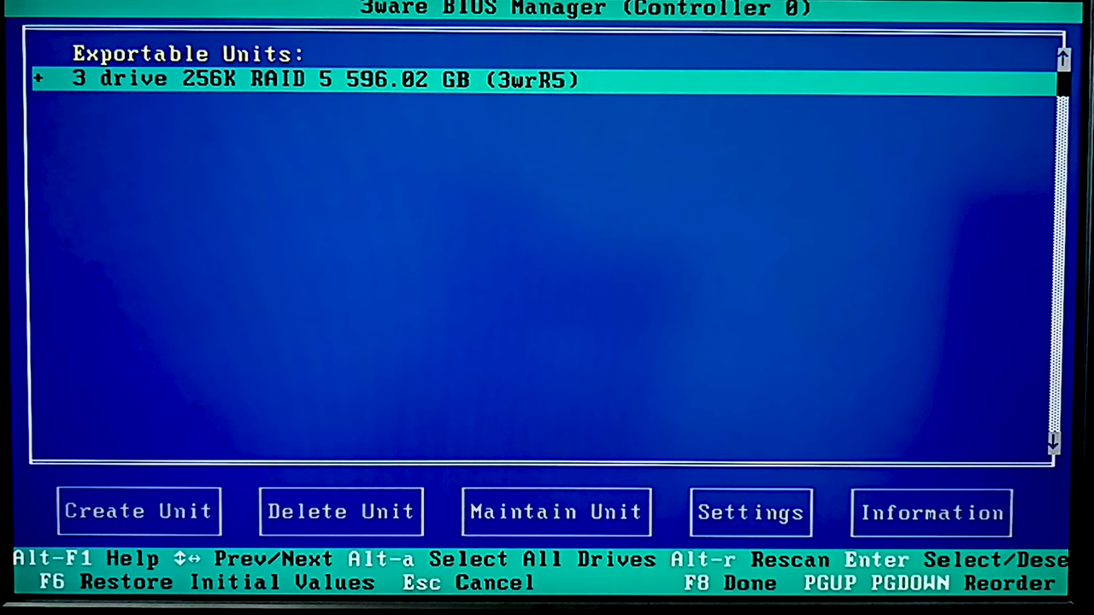
{"action": "key", "text": "Return"}
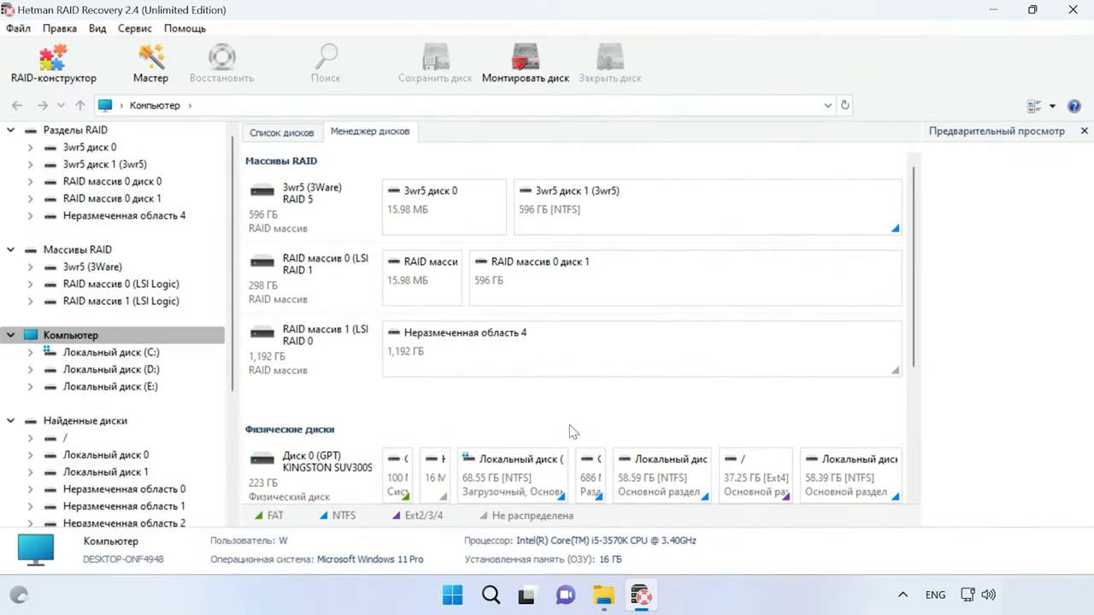
Step: Examine the RAID properties of the 3wr5 (3Ware) array, including its type, block order, block size and member disks
{"action": "left_click", "coordinate": [324, 214]}
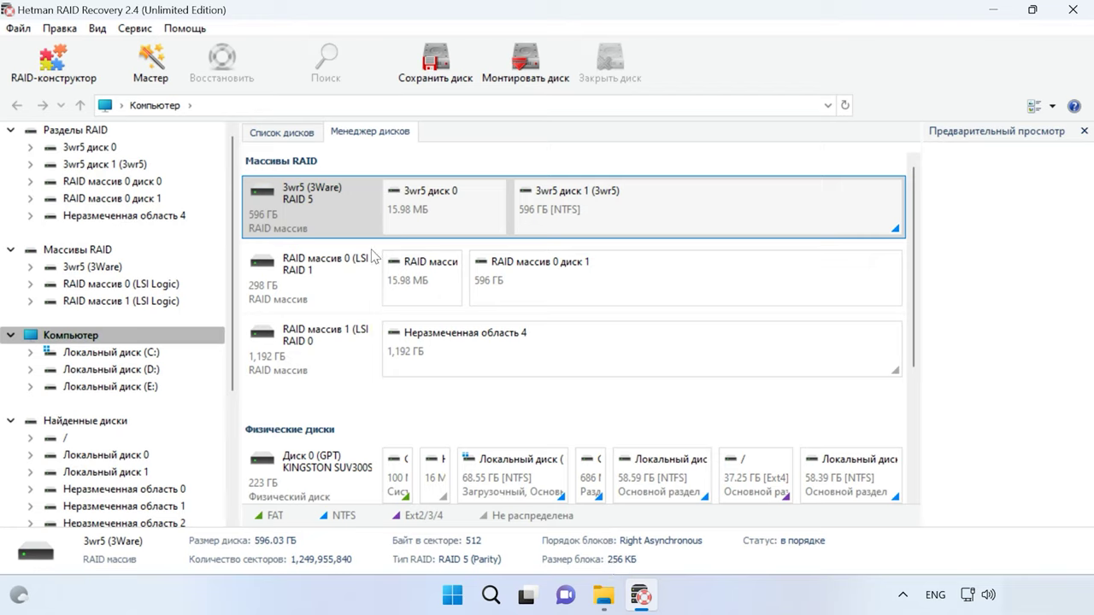
{"action": "right_click", "coordinate": [352, 219]}
{"action": "left_click", "coordinate": [453, 395]}
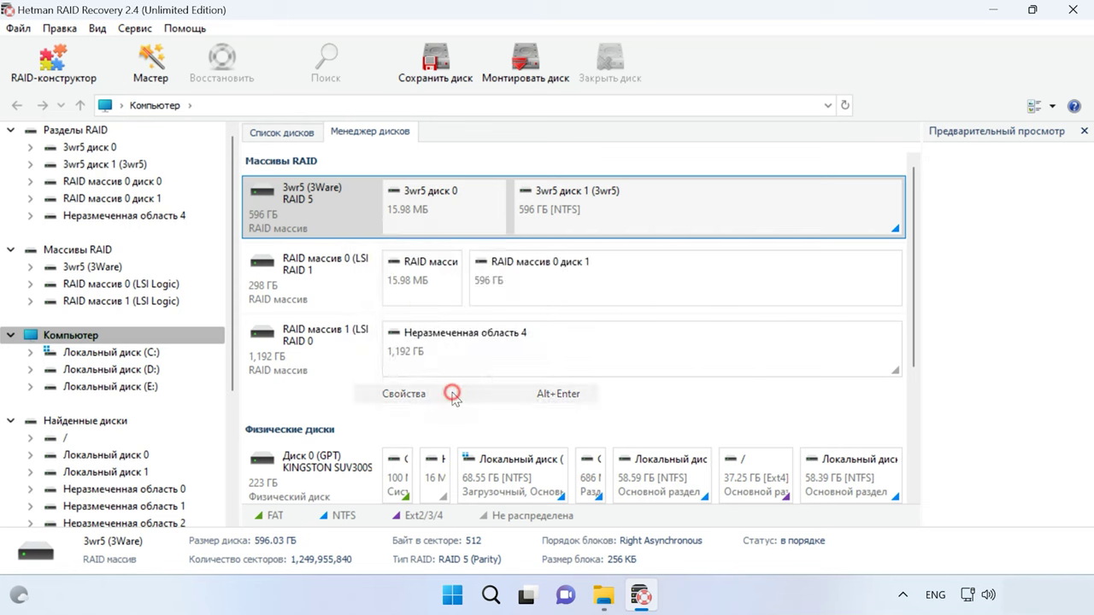
{"action": "left_click", "coordinate": [465, 110]}
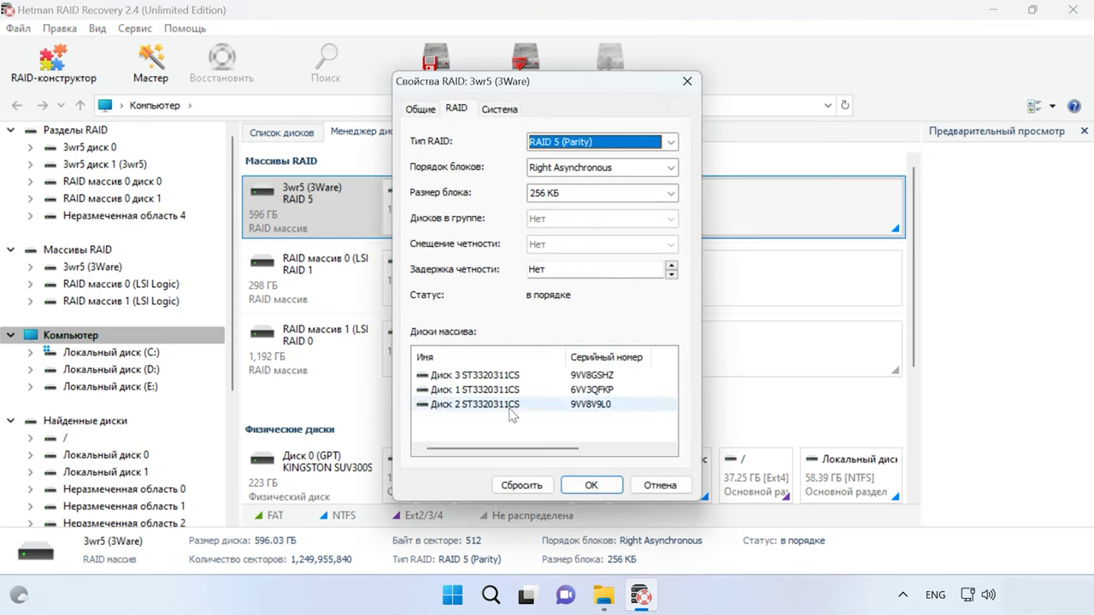
{"action": "left_click", "coordinate": [687, 81]}
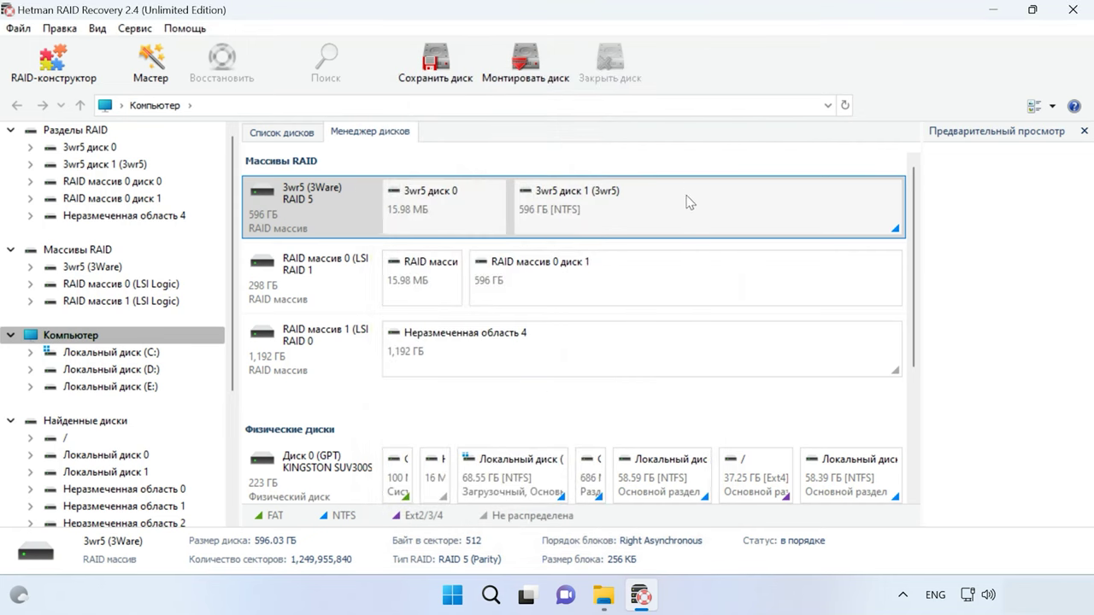
Step: Run a quick scan (Быстрое сканирование) of the partition 3wr5 диск 1 and look through the files found
{"action": "right_click", "coordinate": [689, 208]}
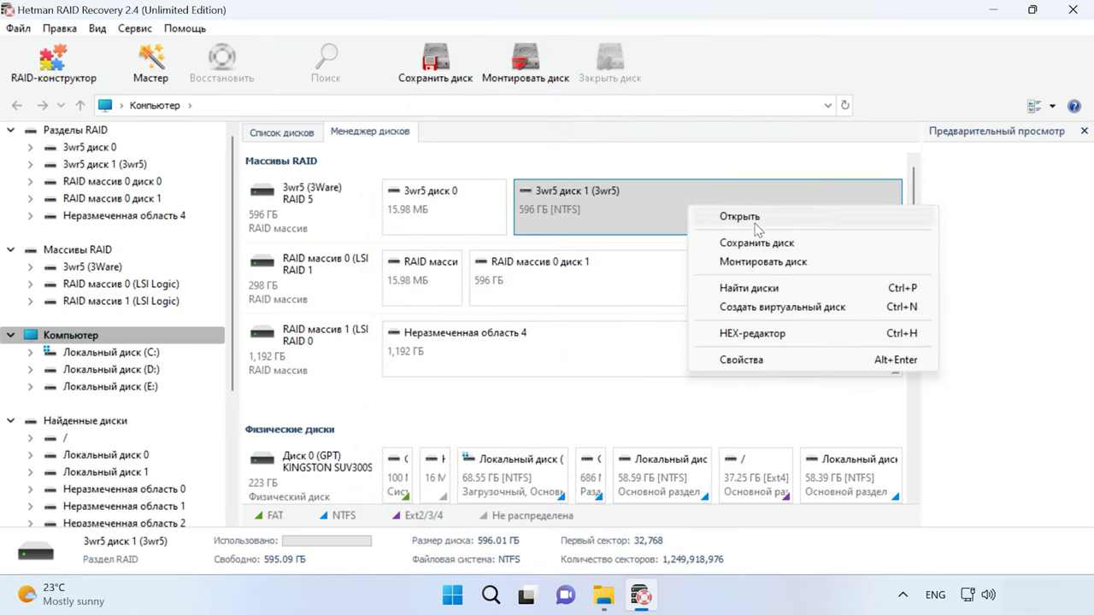
{"action": "left_click", "coordinate": [753, 219]}
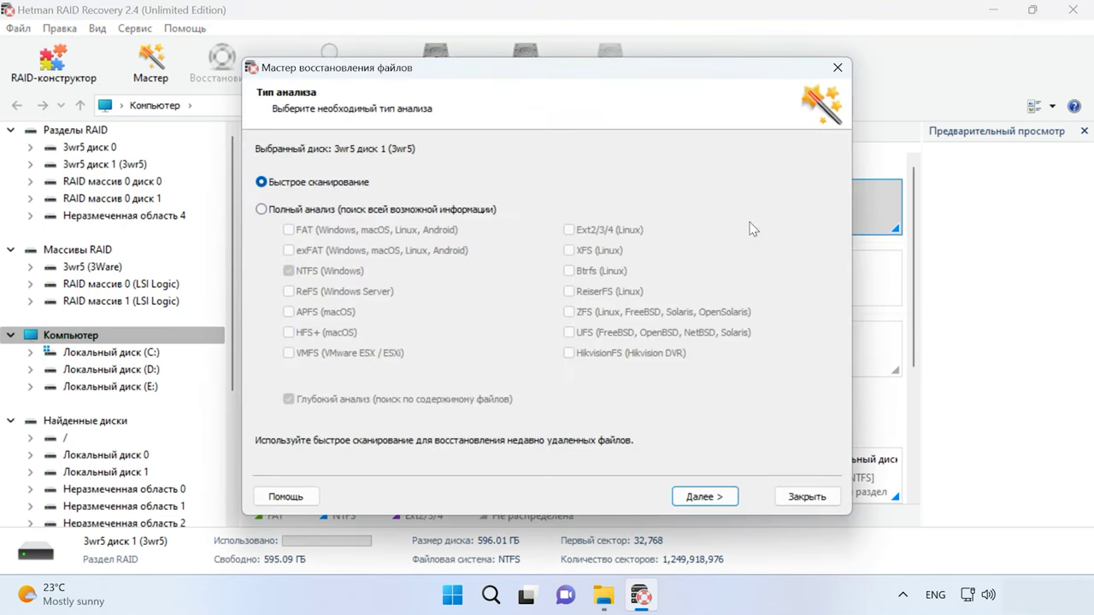
{"action": "left_click", "coordinate": [314, 213]}
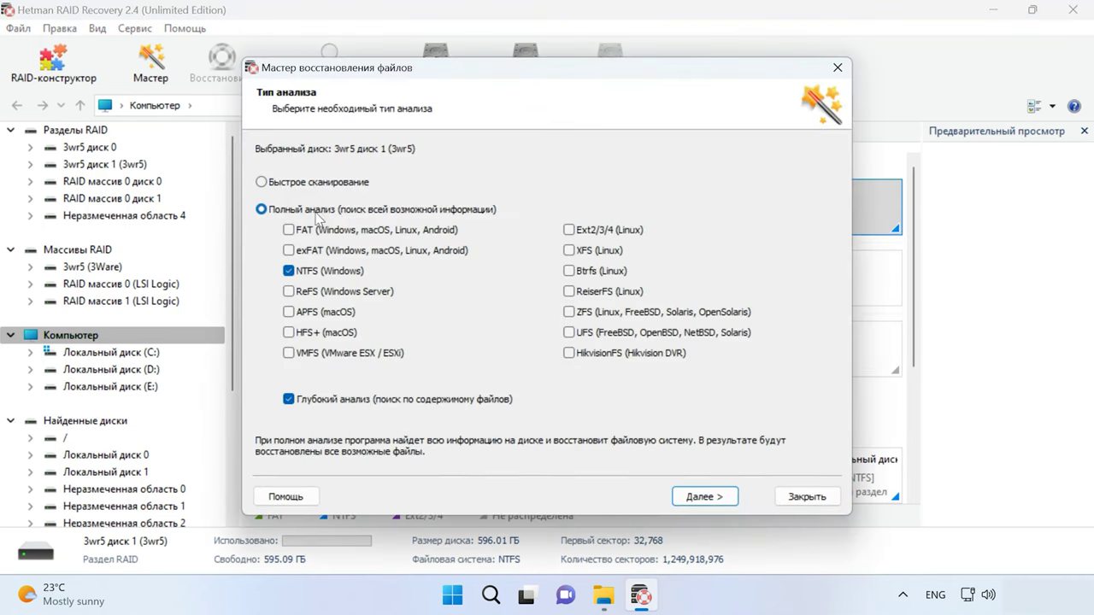
{"action": "left_click", "coordinate": [350, 182]}
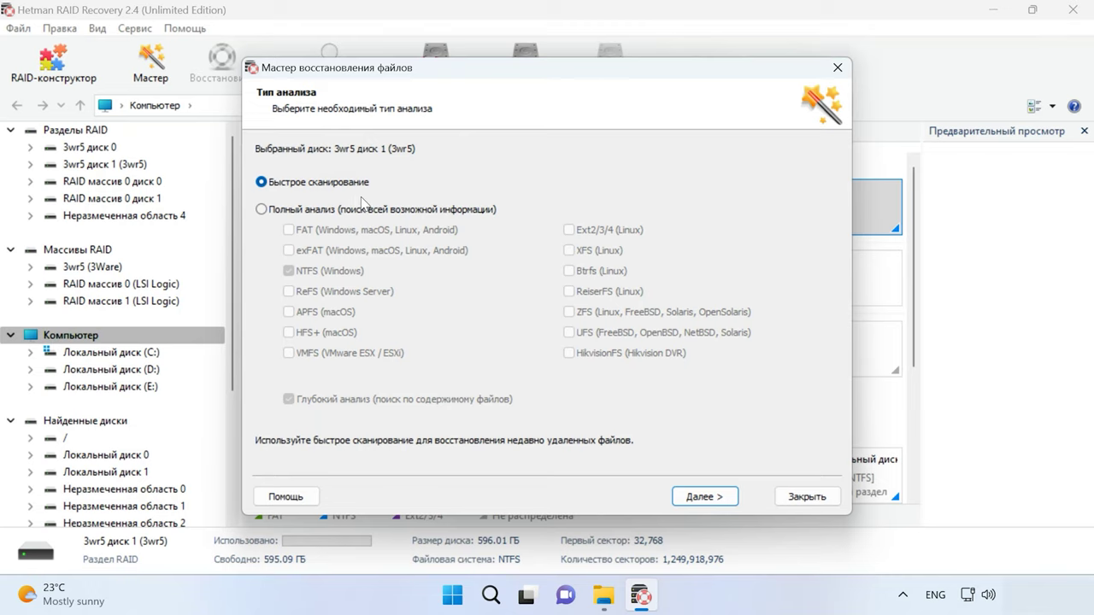
{"action": "left_click", "coordinate": [709, 496]}
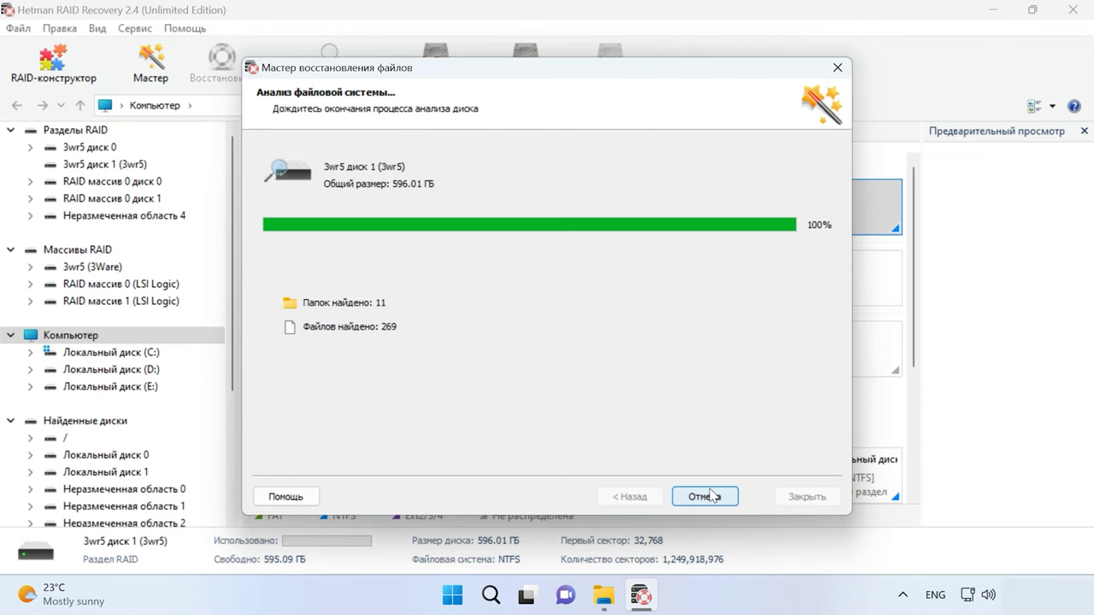
{"action": "left_click", "coordinate": [710, 503]}
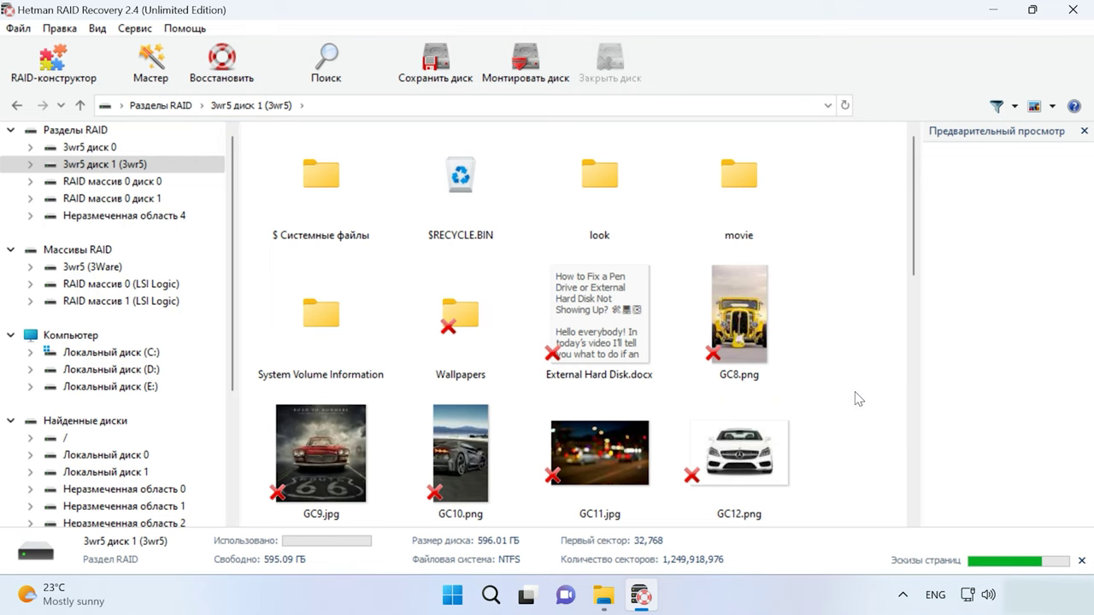
{"action": "scroll", "coordinate": [858, 399], "scroll_direction": "down", "scroll_amount": 10}
{"action": "scroll", "coordinate": [858, 399], "scroll_direction": "up", "scroll_amount": 10}
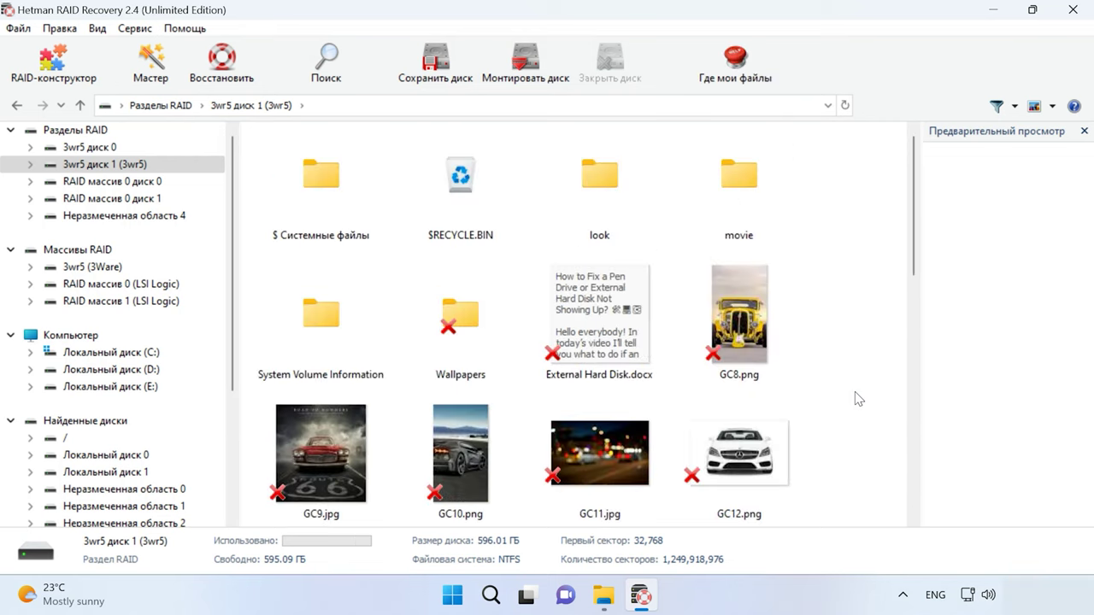
{"action": "left_click", "coordinate": [64, 335]}
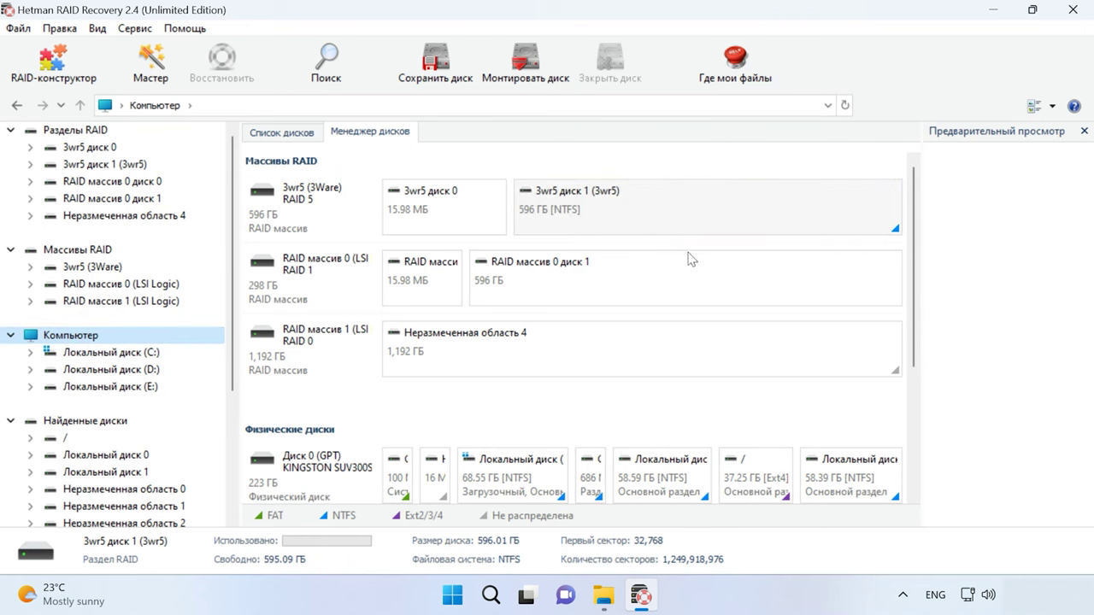
{"action": "right_click", "coordinate": [730, 221]}
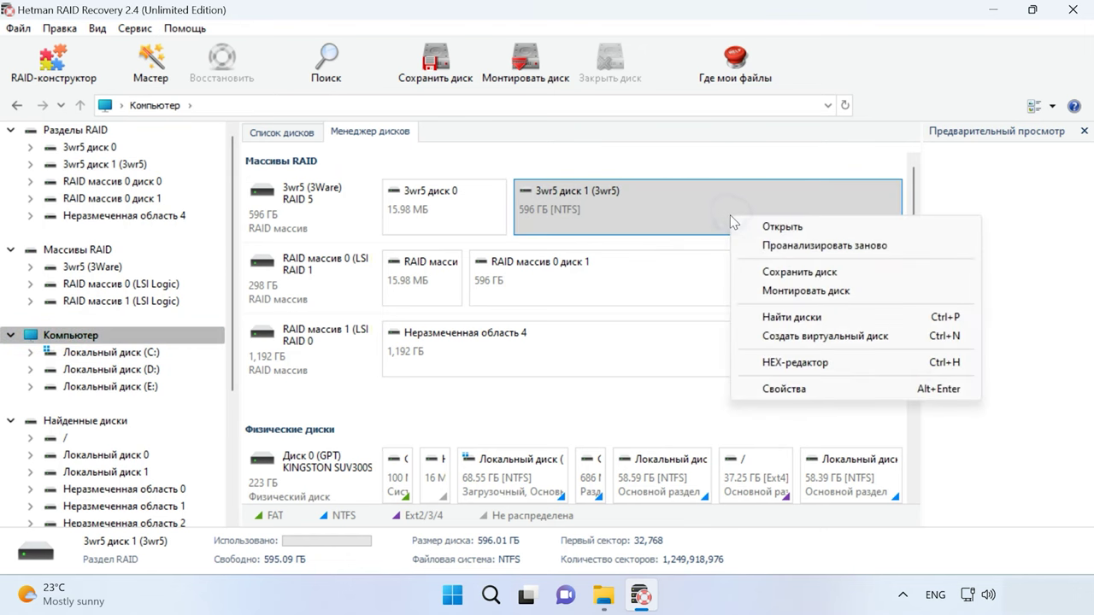
{"action": "left_click", "coordinate": [835, 247]}
{"action": "left_click", "coordinate": [291, 212]}
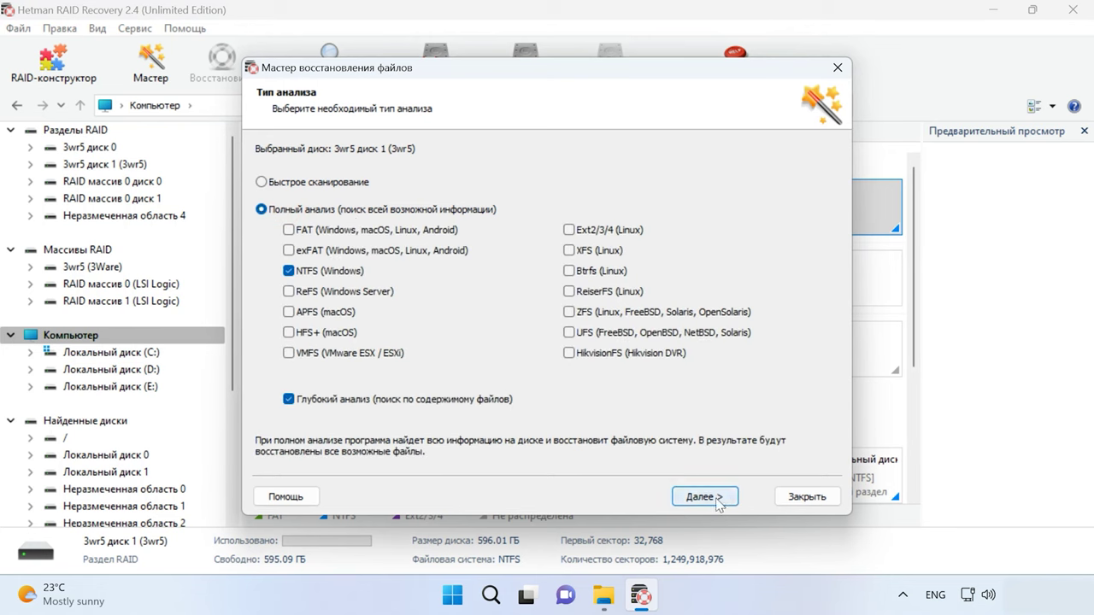
{"action": "left_click", "coordinate": [787, 496]}
Step: Open 3wr5 диск 1 again and preview the deleted files GC8.png and External Hard Disk.docx
{"action": "double_click", "coordinate": [735, 198]}
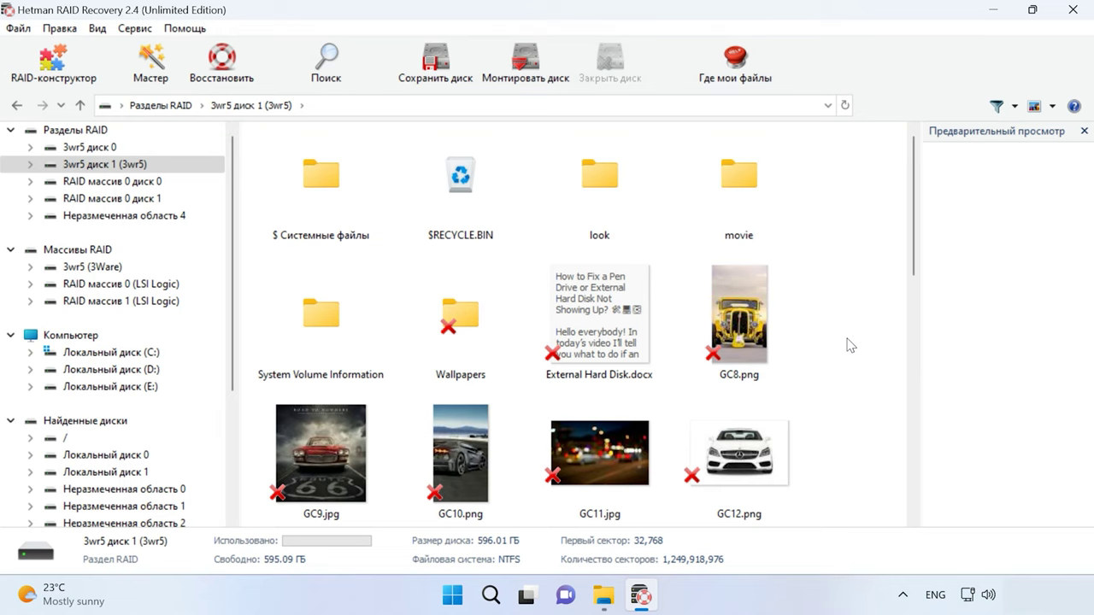
{"action": "left_click", "coordinate": [756, 339]}
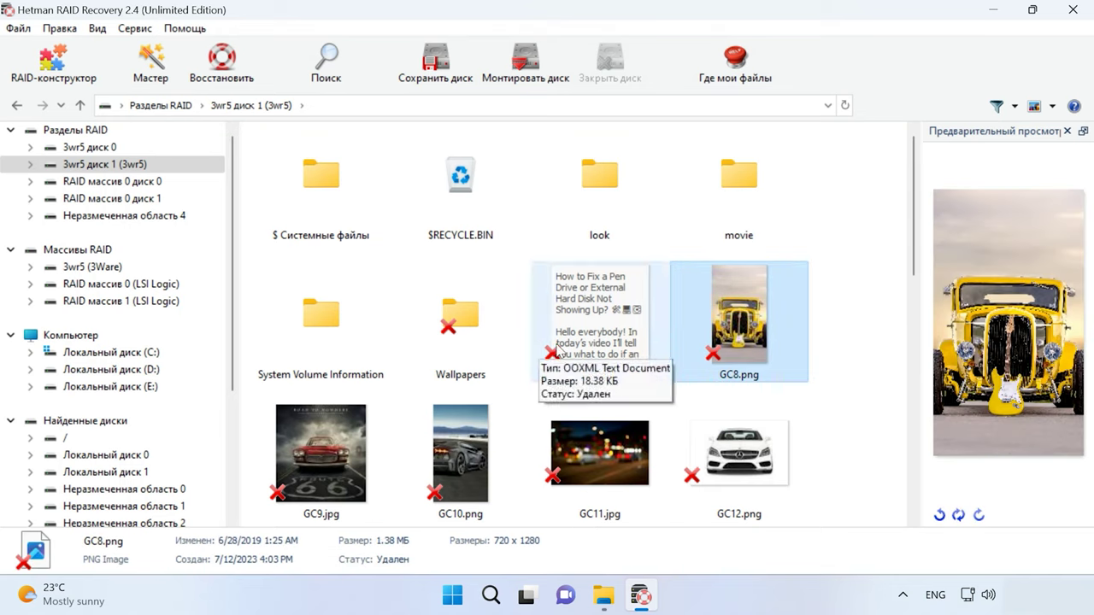
{"action": "left_click", "coordinate": [665, 357]}
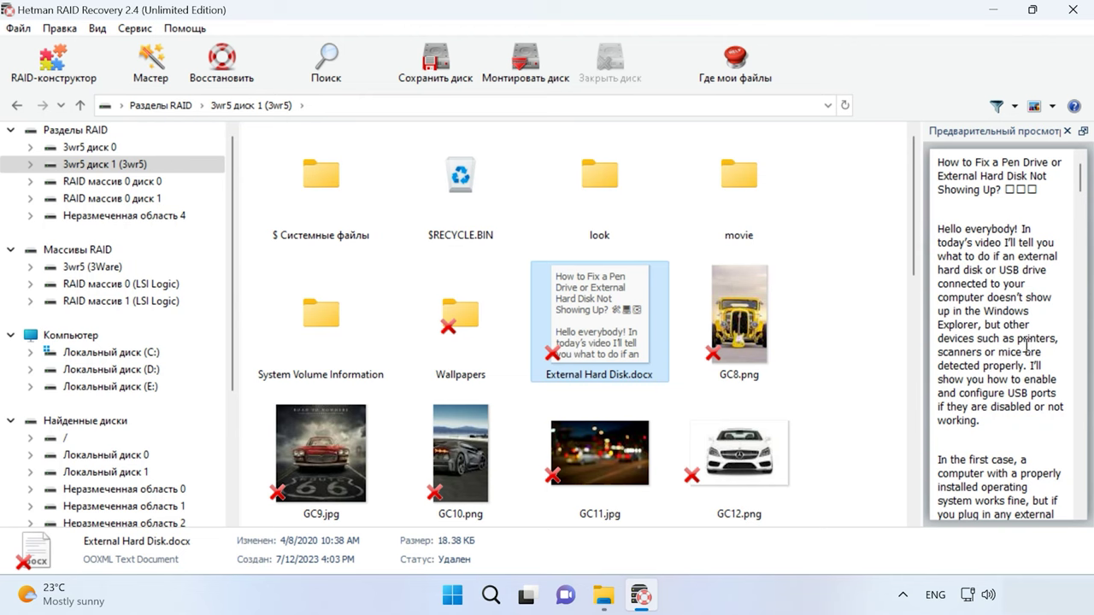
{"action": "scroll", "coordinate": [869, 374], "scroll_direction": "down", "scroll_amount": 8}
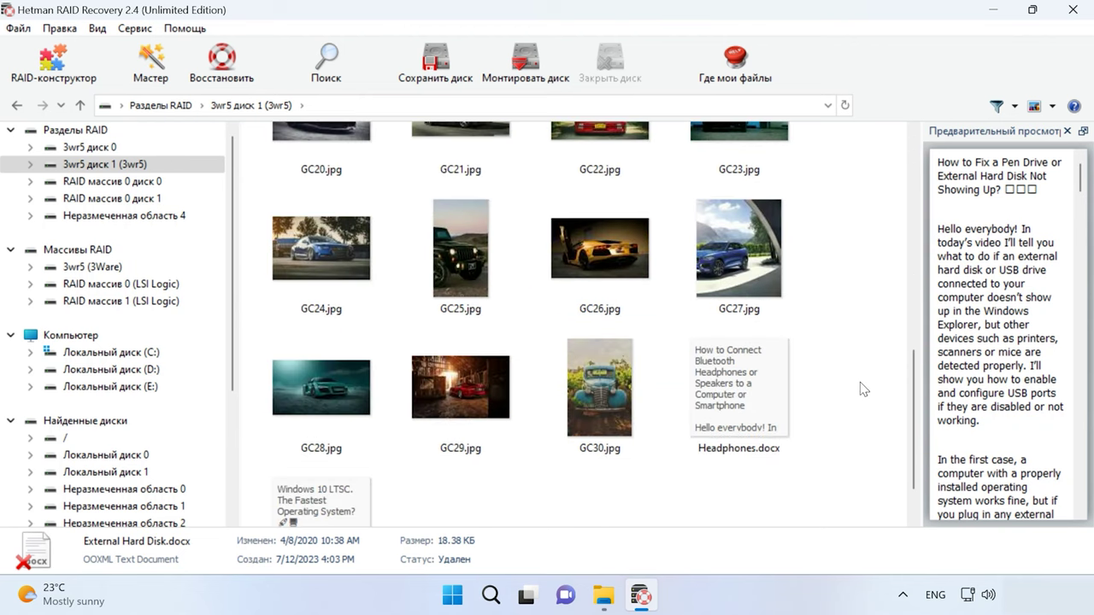
{"action": "scroll", "coordinate": [863, 389], "scroll_direction": "up", "scroll_amount": 8}
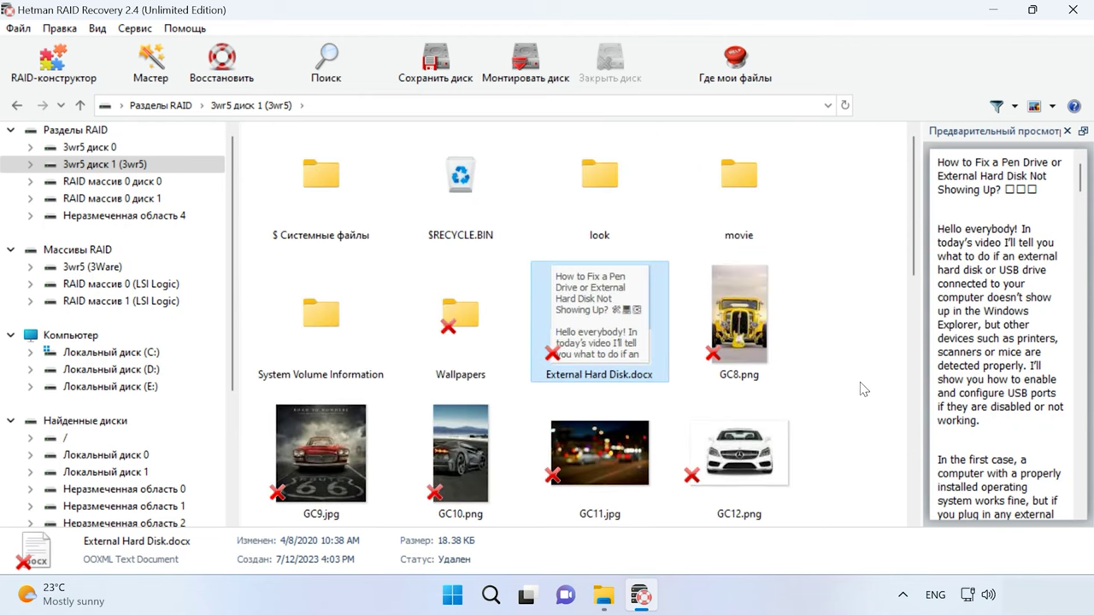
{"action": "left_click", "coordinate": [766, 364]}
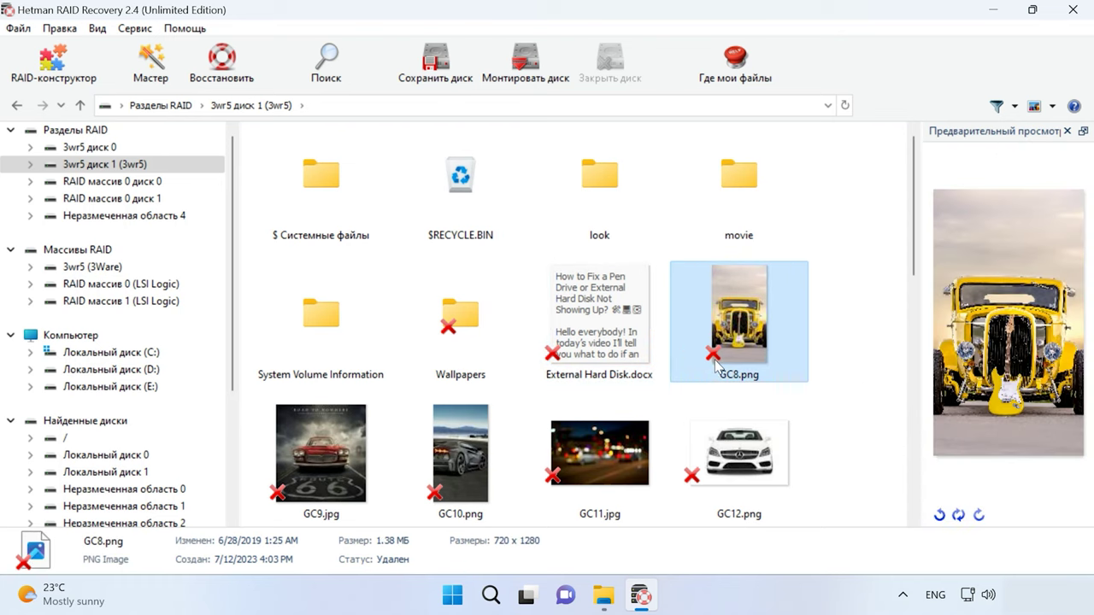
Step: Recover the deleted files from External Hard Disk.docx through GC12.png to the hard disk, into the folder C:\1
{"action": "left_click", "coordinate": [630, 341]}
{"action": "left_click", "coordinate": [694, 439], "text": "shift"}
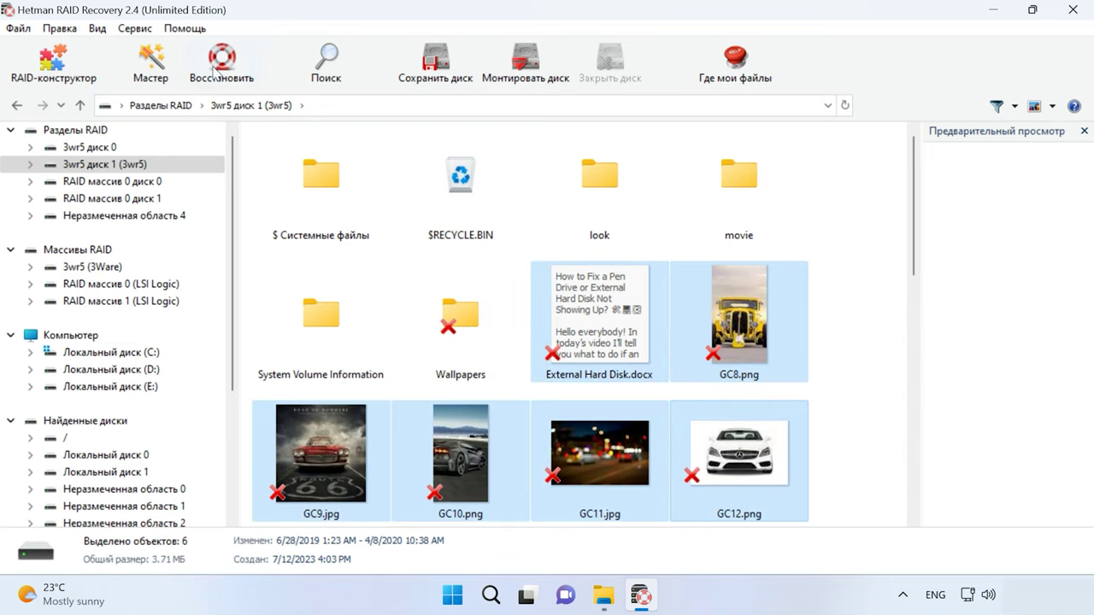
{"action": "left_click", "coordinate": [238, 85]}
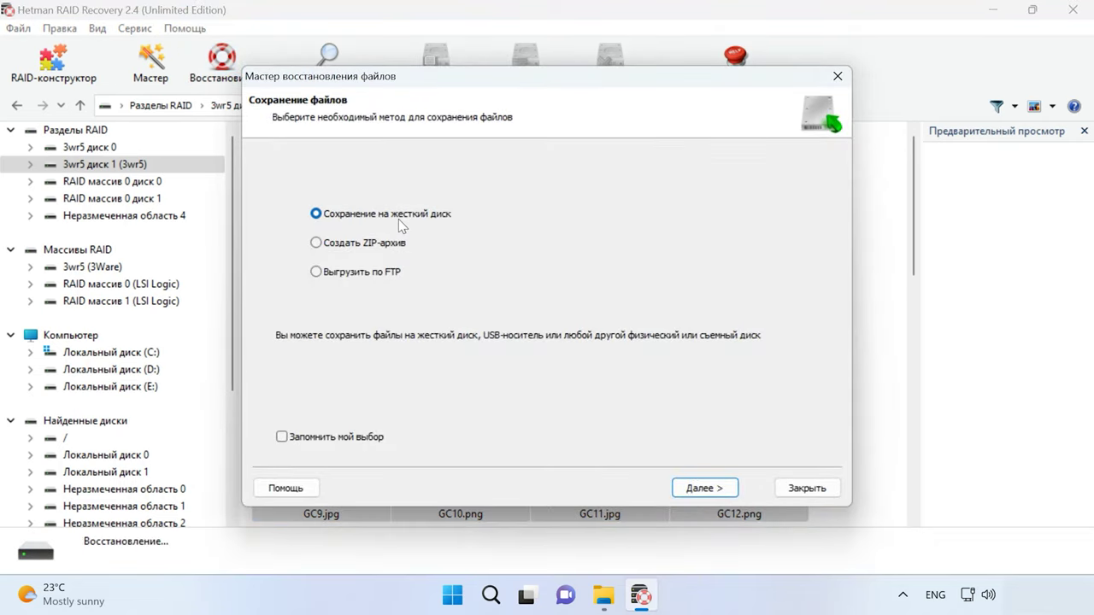
{"action": "left_click", "coordinate": [715, 485]}
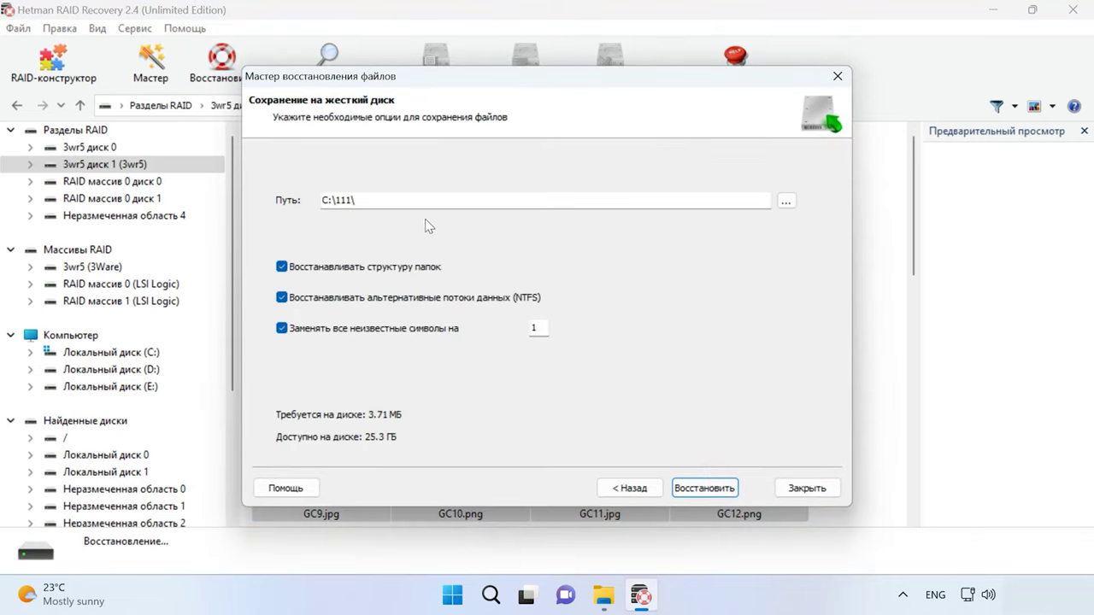
{"action": "left_click_drag", "start_coordinate": [352, 205], "coordinate": [345, 209]}
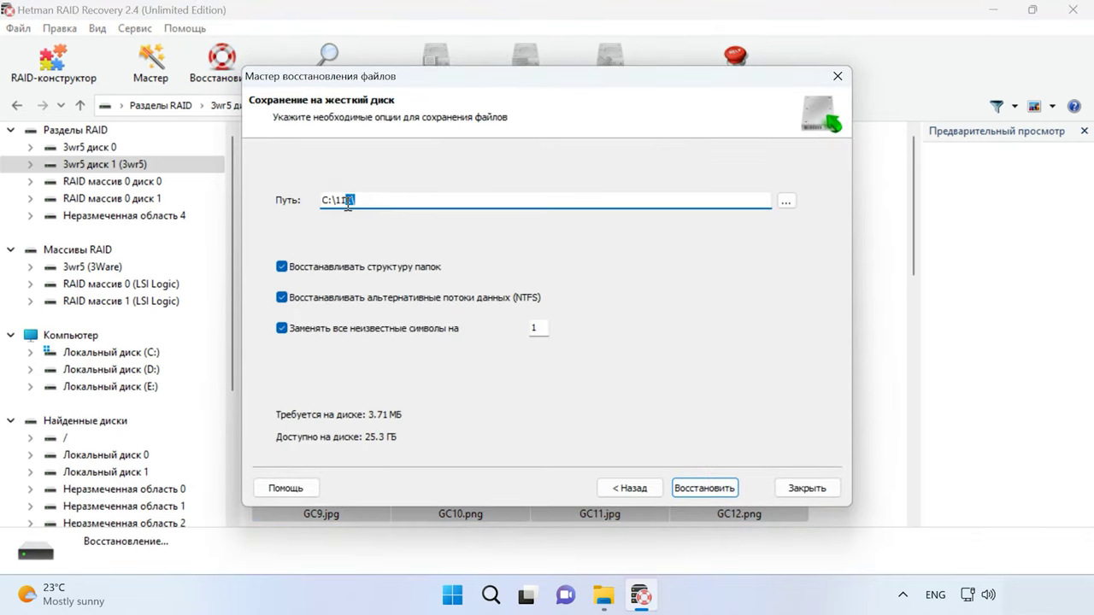
{"action": "left_click", "coordinate": [704, 489]}
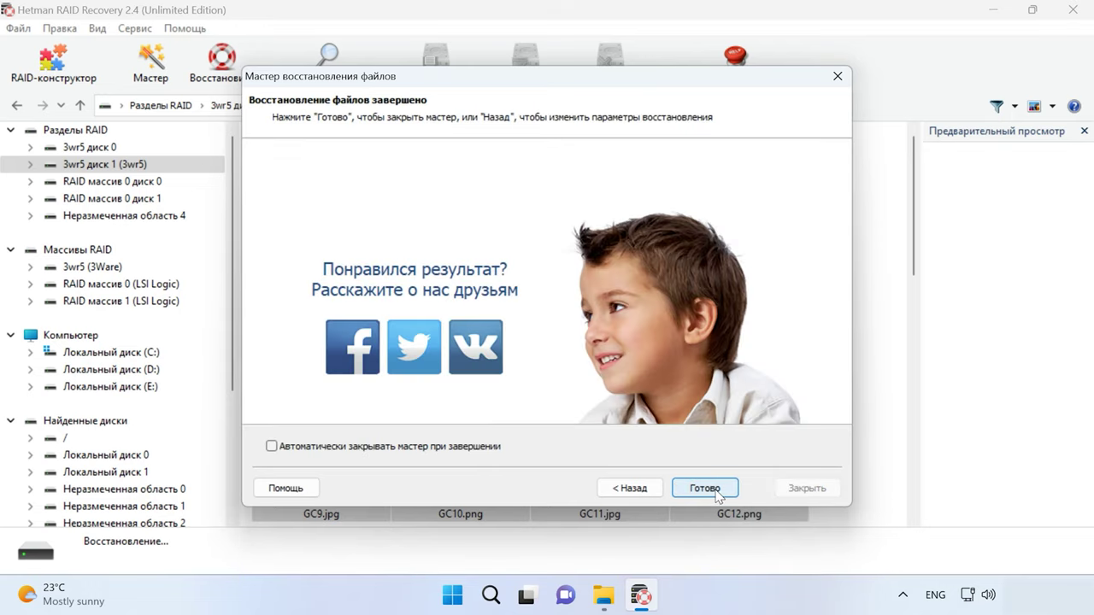
{"action": "left_click", "coordinate": [704, 489]}
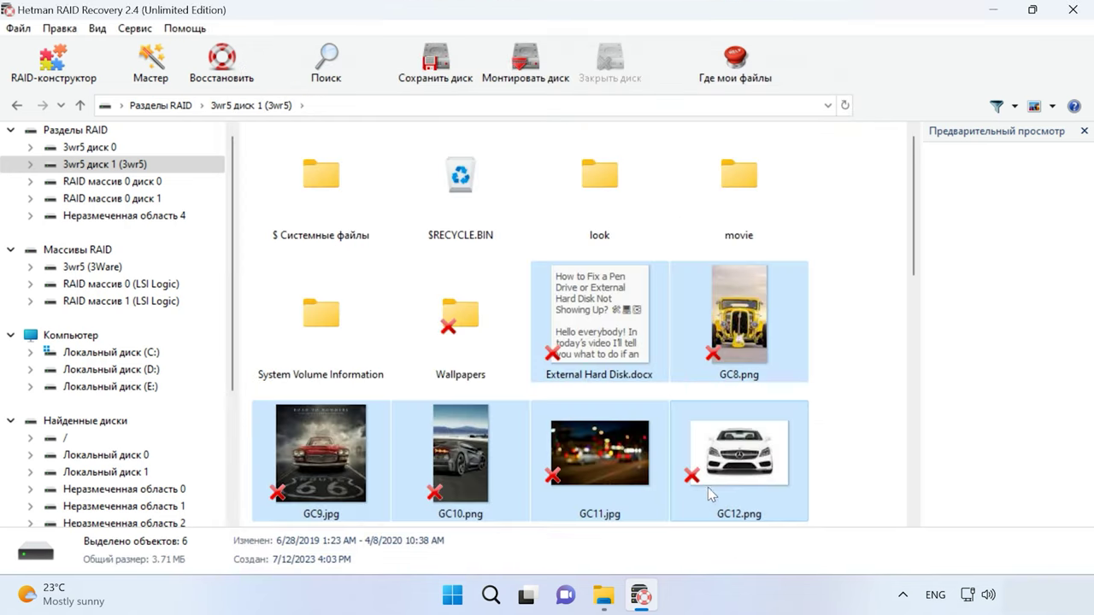
Step: Switch to File Explorer and open the folder C:\1 to check the recovered files
{"action": "left_click", "coordinate": [607, 597]}
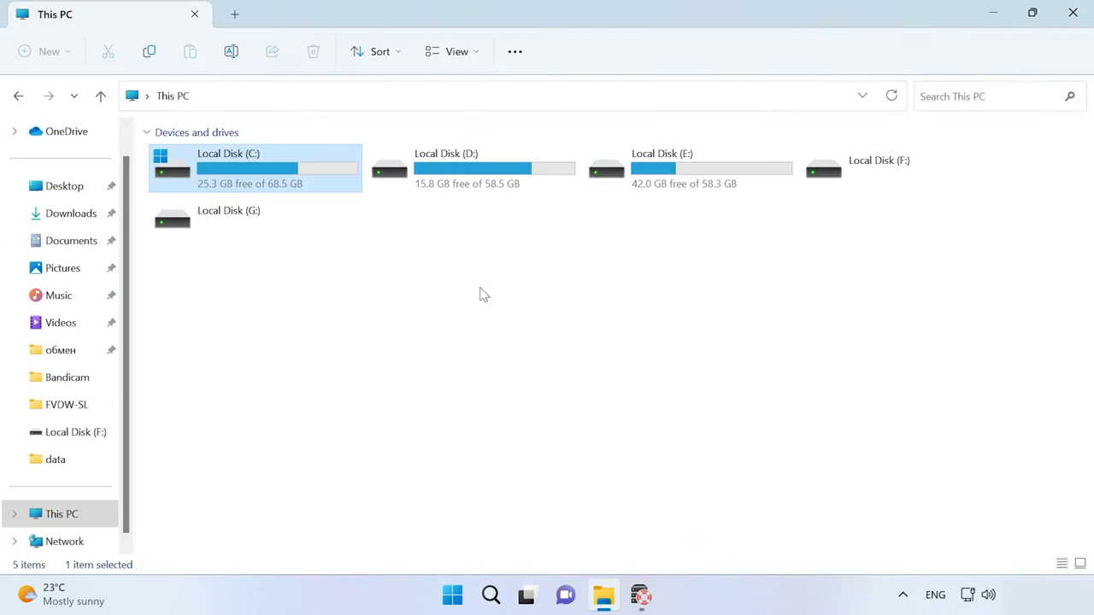
{"action": "double_click", "coordinate": [300, 176]}
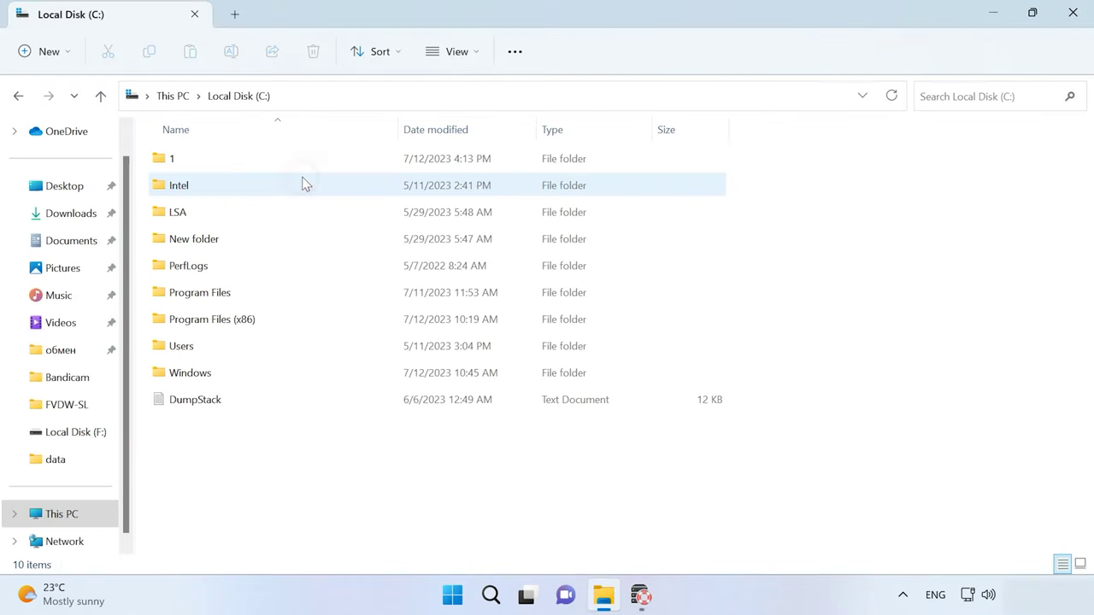
{"action": "double_click", "coordinate": [216, 159]}
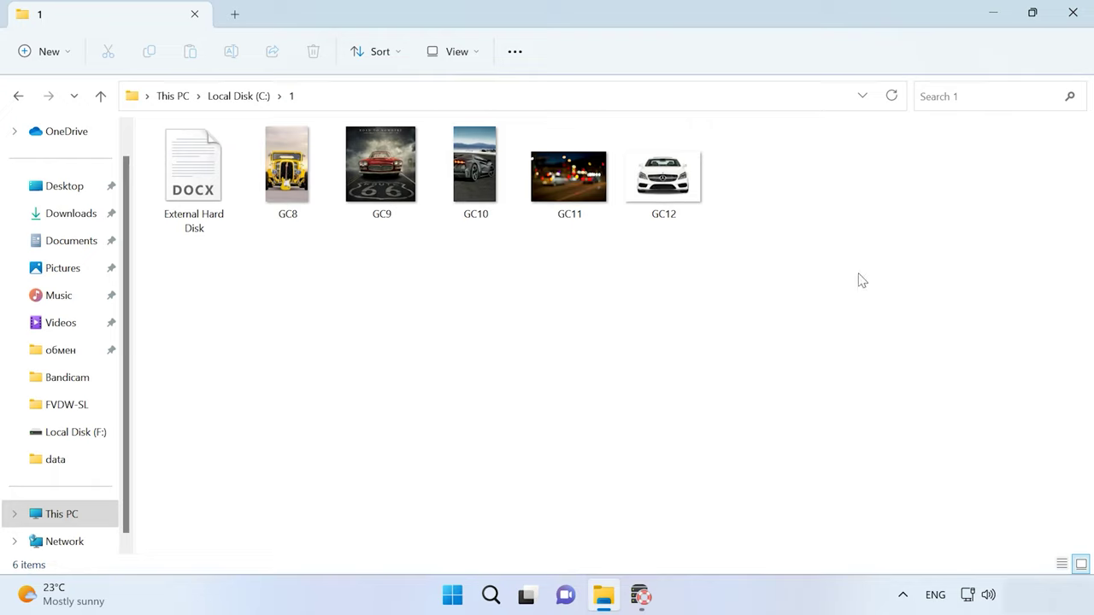